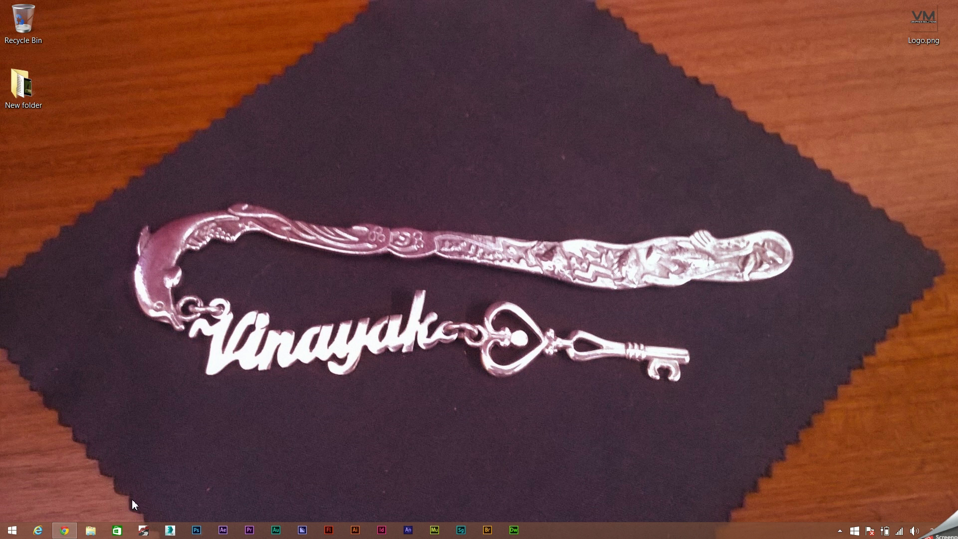
# Step: In a new Chrome tab, search Google for 'autodesk free student subscription'
pyautogui.click(64, 530)
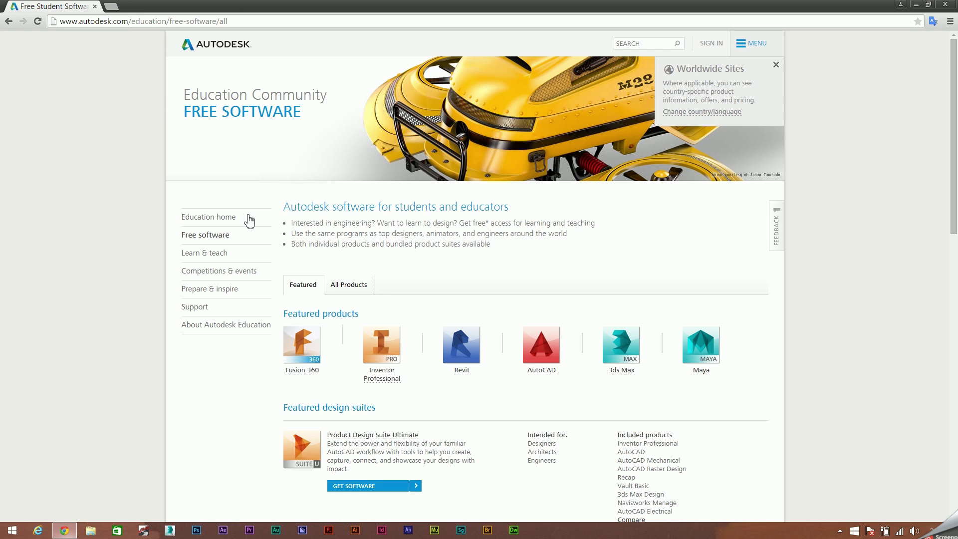
pyautogui.click(112, 6)
pyautogui.write('google.com')
pyautogui.press('Return')
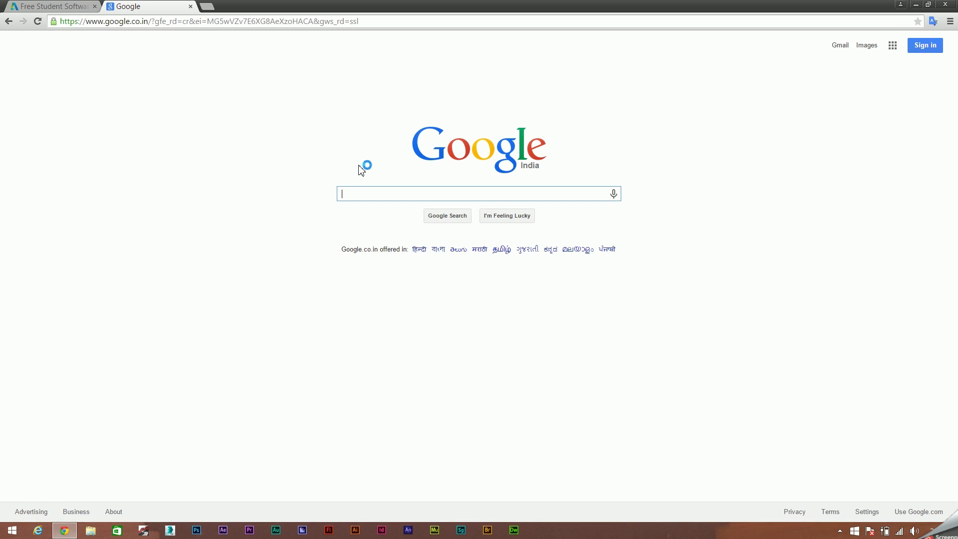
pyautogui.write('aut')
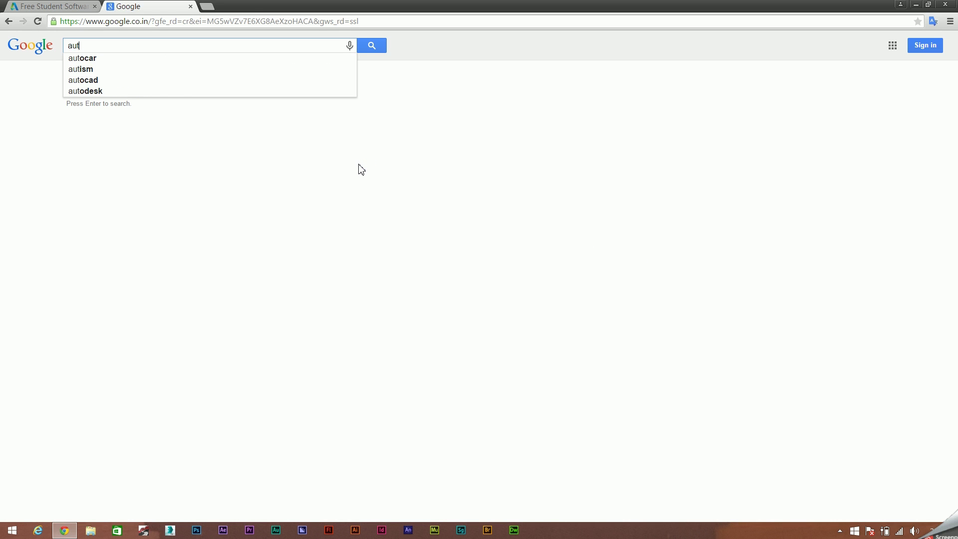
pyautogui.write('odesk fr')
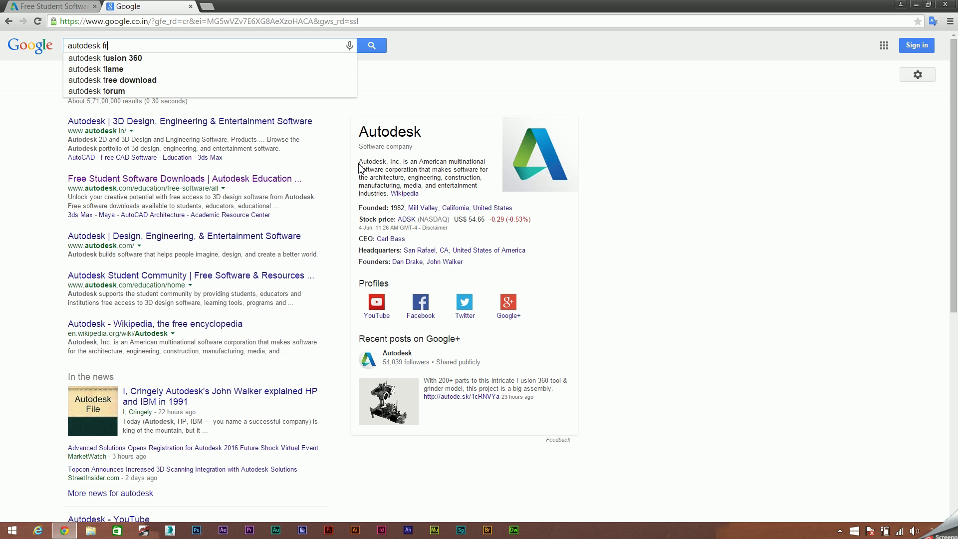
pyautogui.write('ee stud')
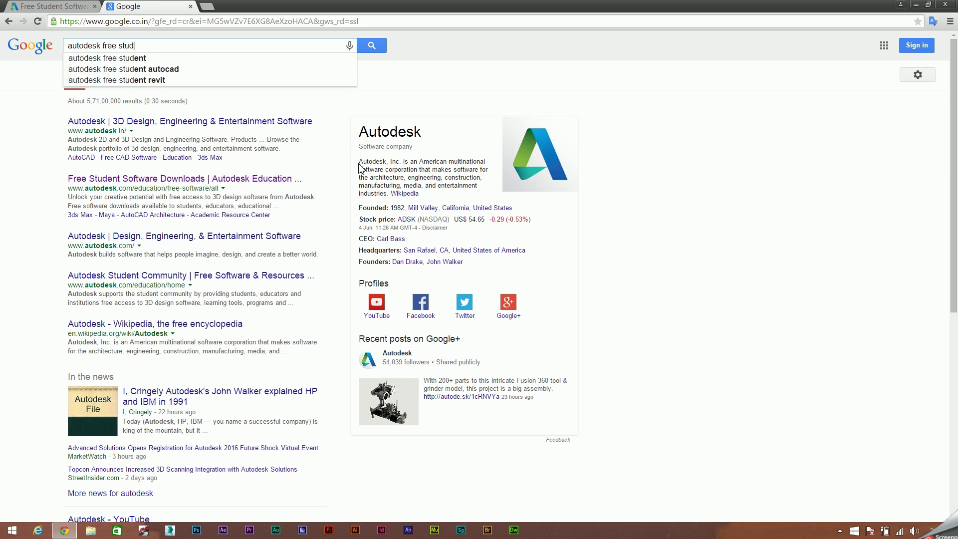
pyautogui.write('ent sub')
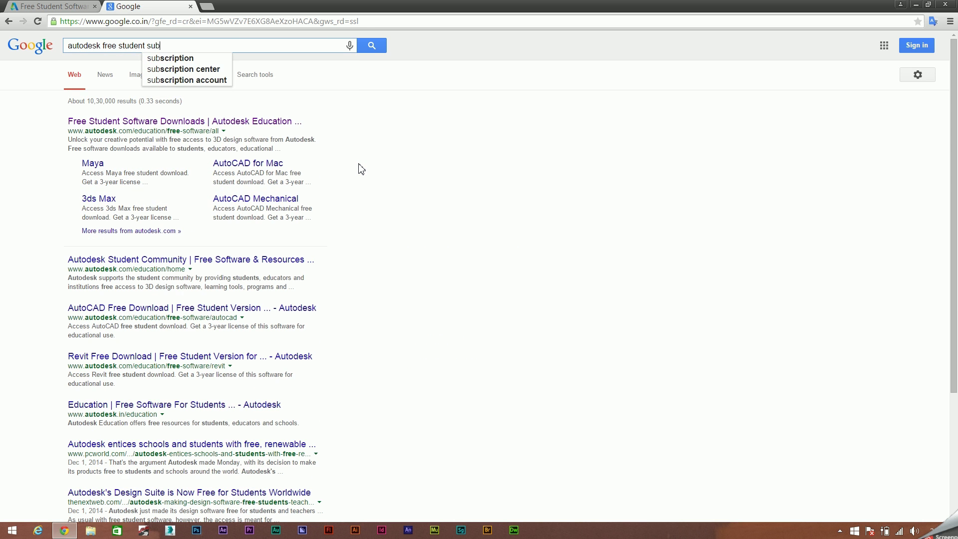
pyautogui.press('Down')
pyautogui.press('Return')
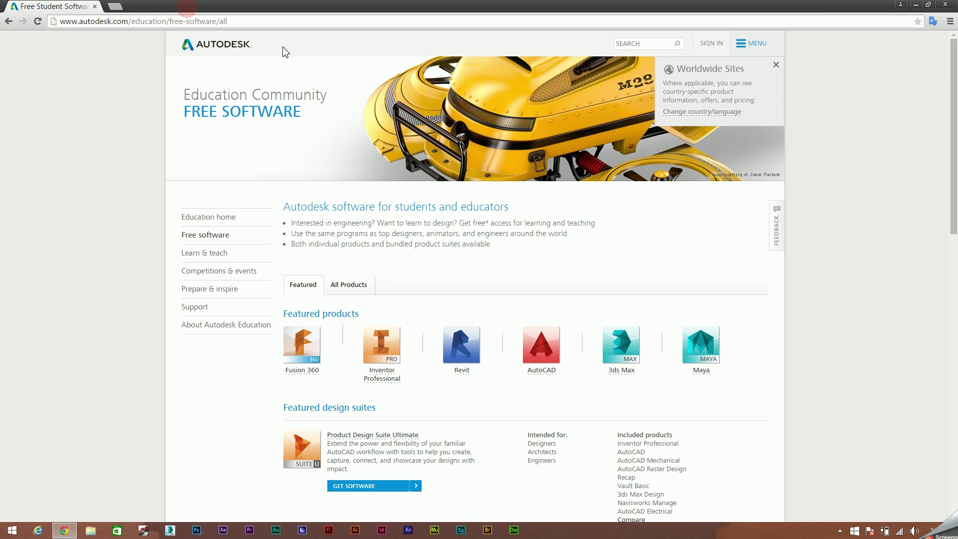
# Step: Scroll the 3ds Max page down to the free 3-year license steps, then back to the top
pyautogui.scroll(-1, 394, 265)
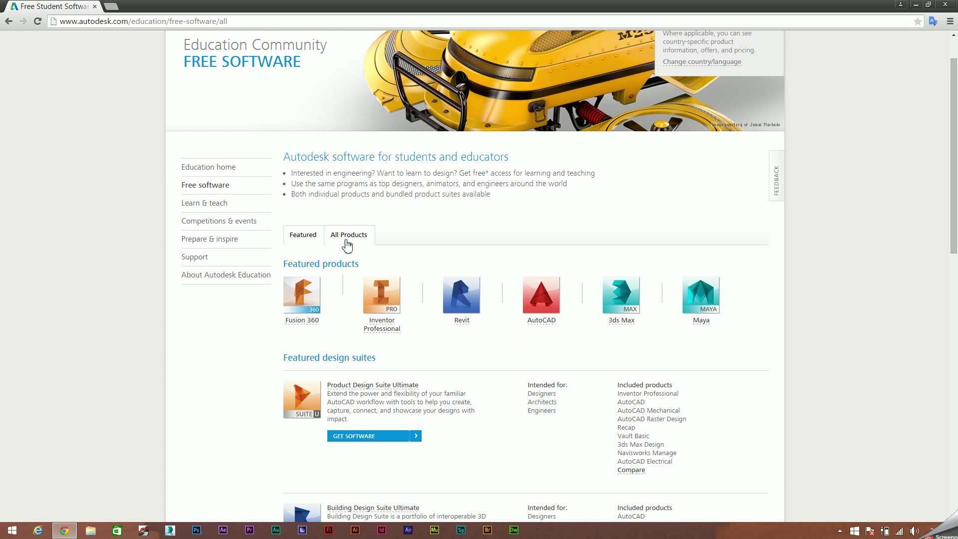
pyautogui.scroll(-2, 396, 378)
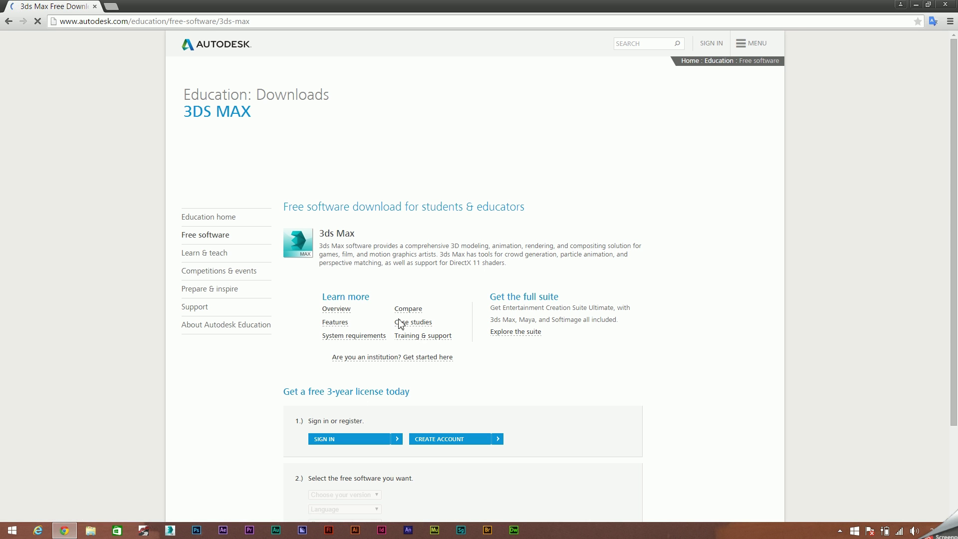
pyautogui.scroll(-3, 724, 260)
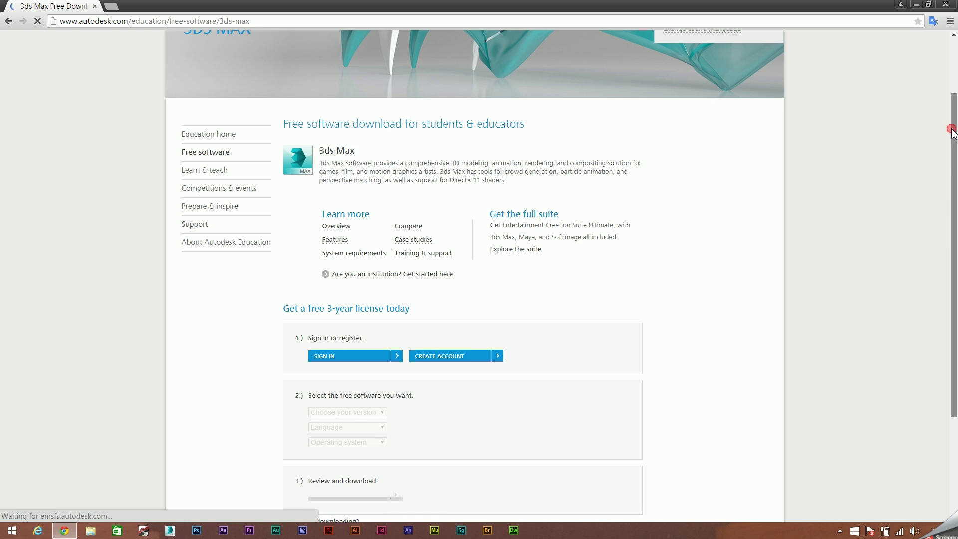
pyautogui.moveTo(955, 171); pyautogui.dragTo(955, 241)
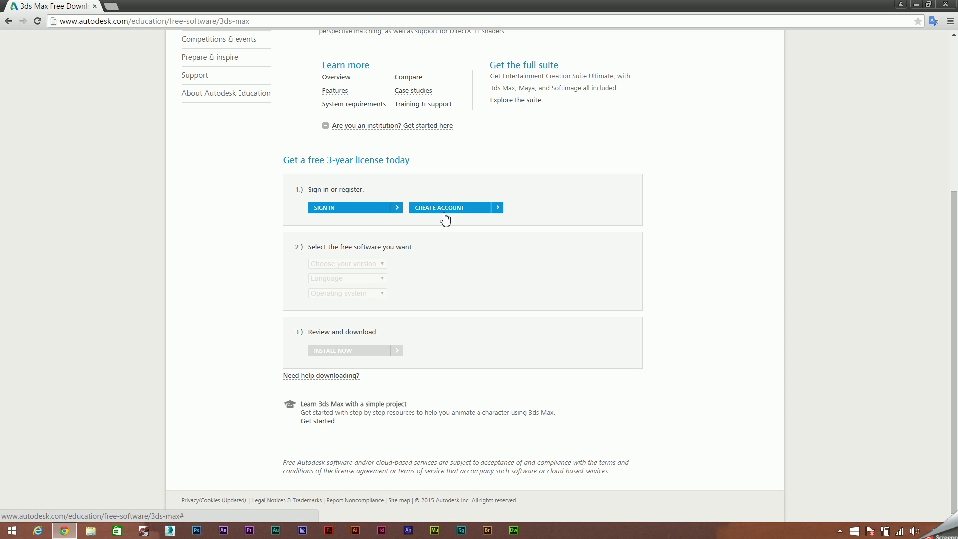
pyautogui.moveTo(955, 293); pyautogui.dragTo(957, 139)
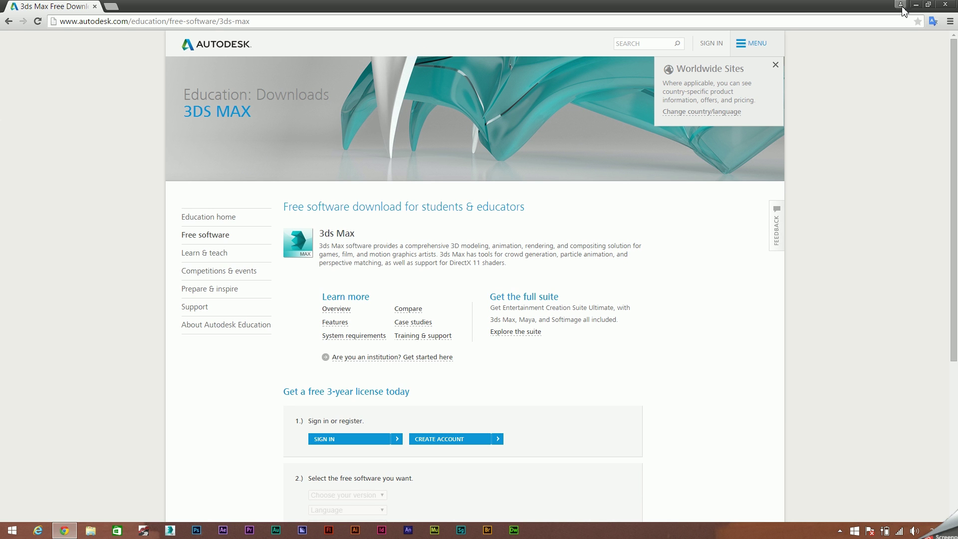
# Step: Close Chrome and launch 3ds Max 2015 from the taskbar
pyautogui.click(954, 6)
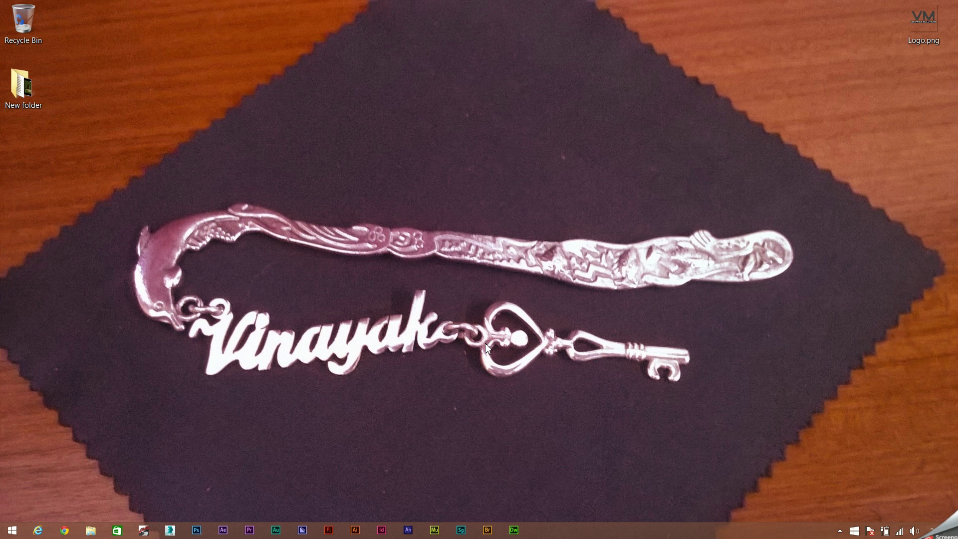
pyautogui.click(177, 532)
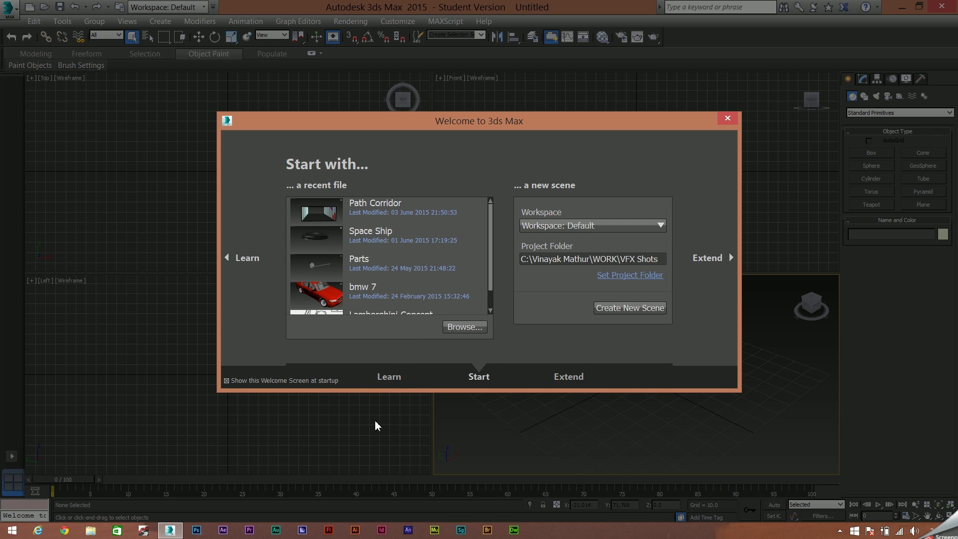
# Step: Browse the Welcome screen's Learn page and startup movie list, then return to Start
pyautogui.click(393, 380)
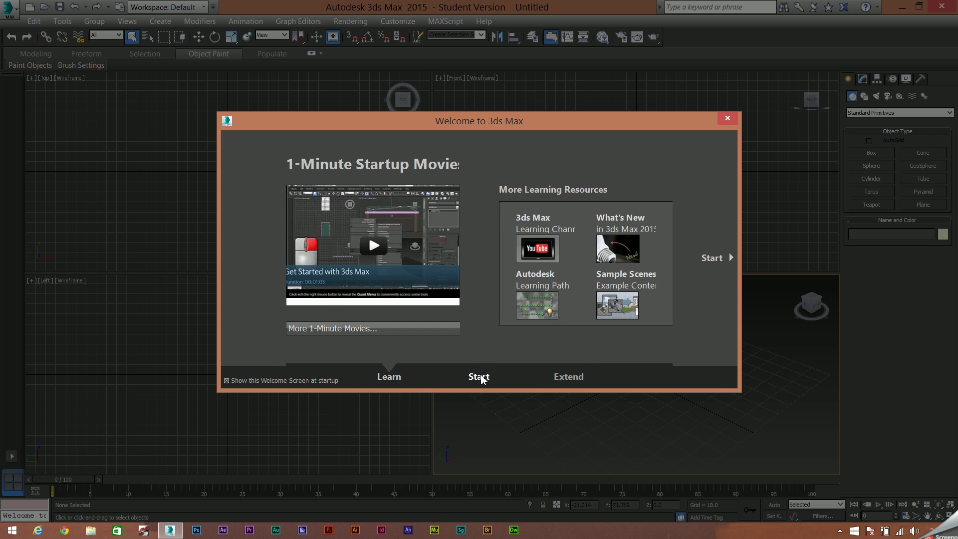
pyautogui.click(406, 329)
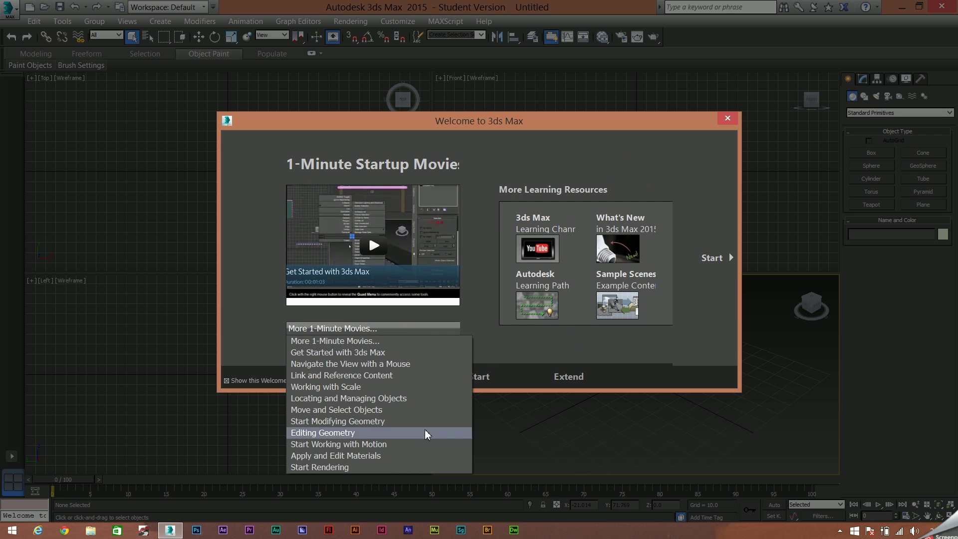
pyautogui.click(449, 341)
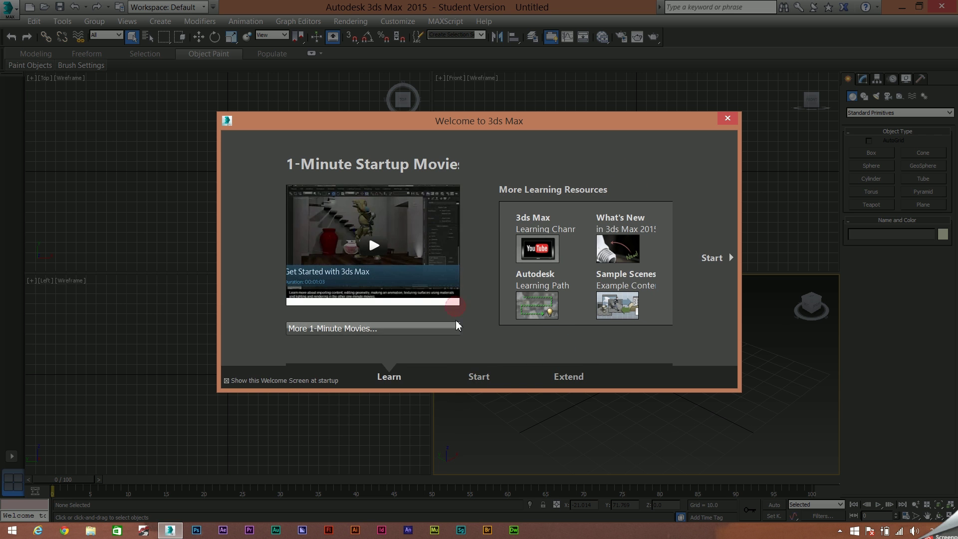
pyautogui.click(489, 380)
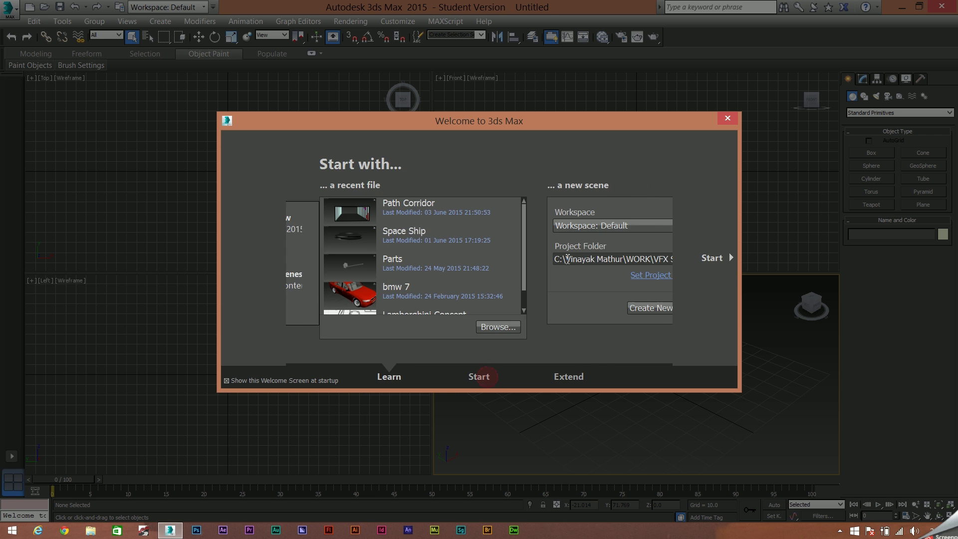
# Step: Keep Workspace: Default, view the Extend page, then return to the Start page
pyautogui.click(604, 224)
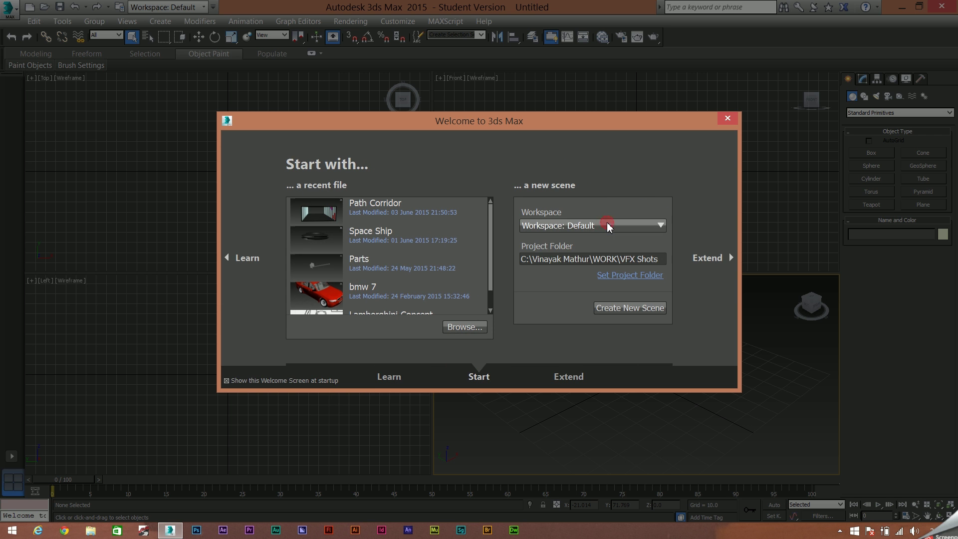
pyautogui.click(607, 223)
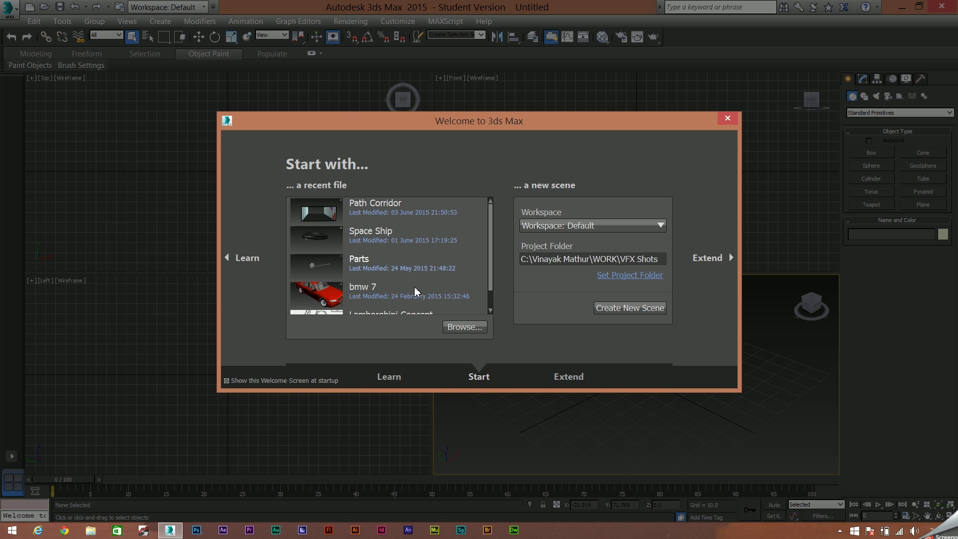
pyautogui.scroll(-1, 464, 258)
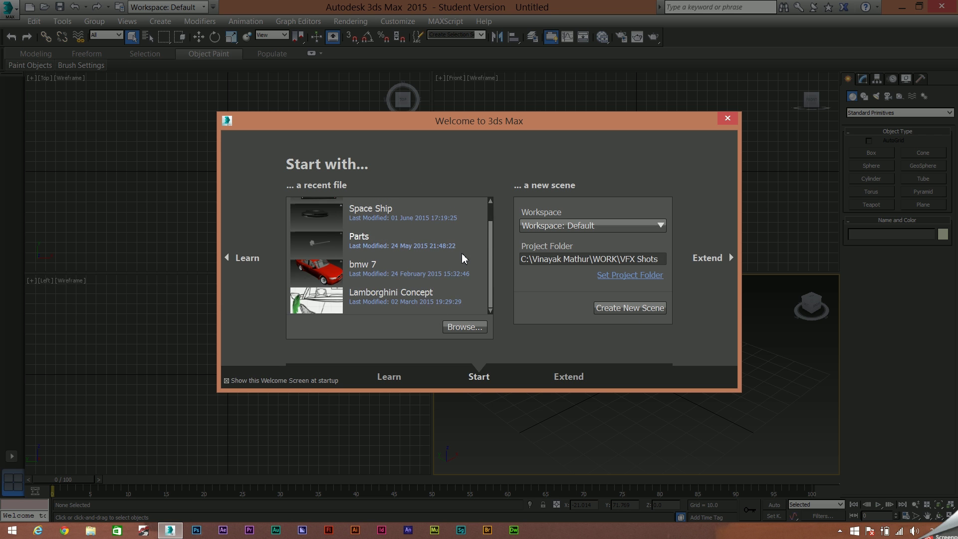
pyautogui.scroll(1, 463, 256)
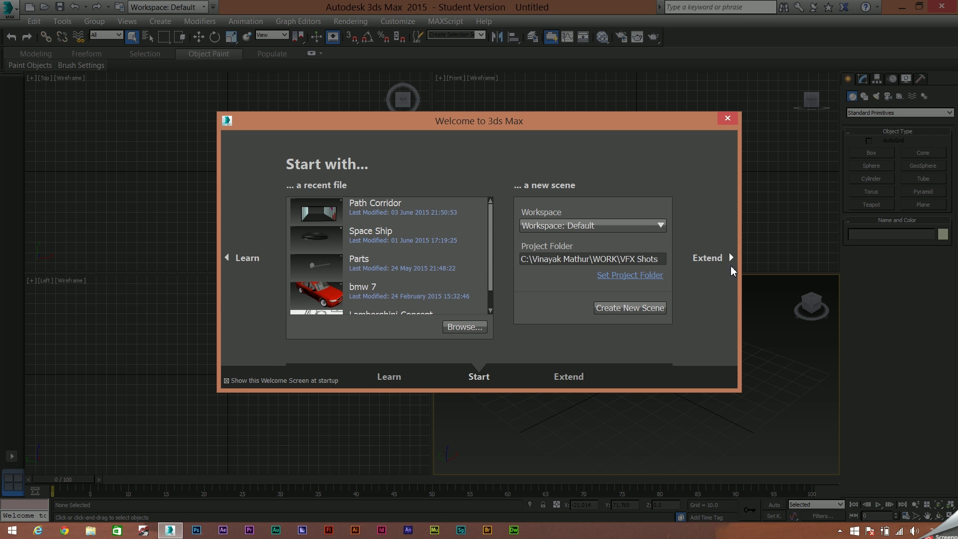
pyautogui.click(722, 261)
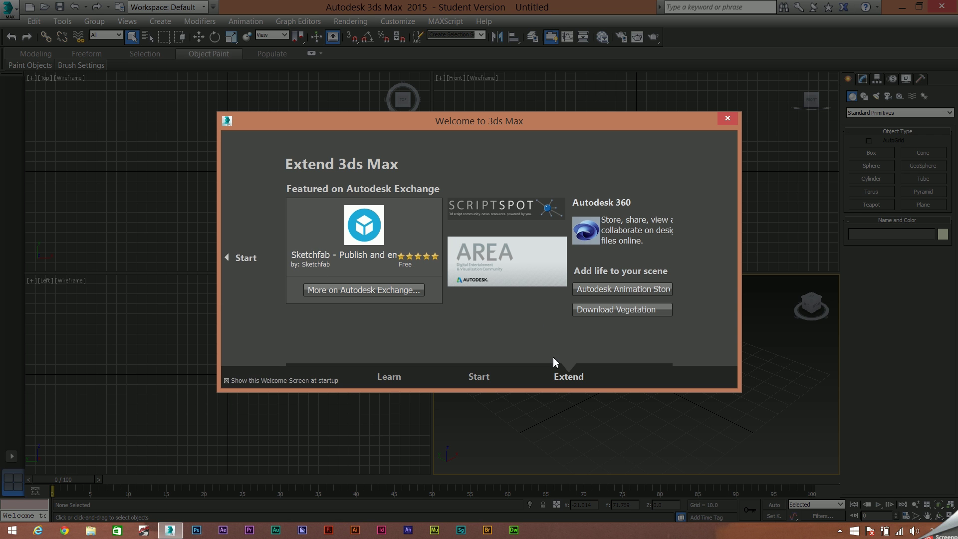
pyautogui.click(255, 263)
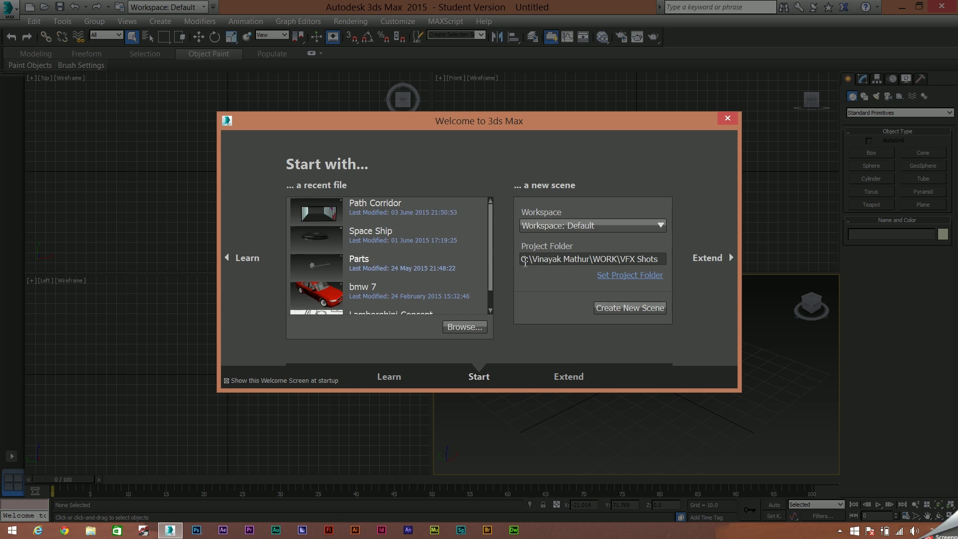
pyautogui.click(656, 309)
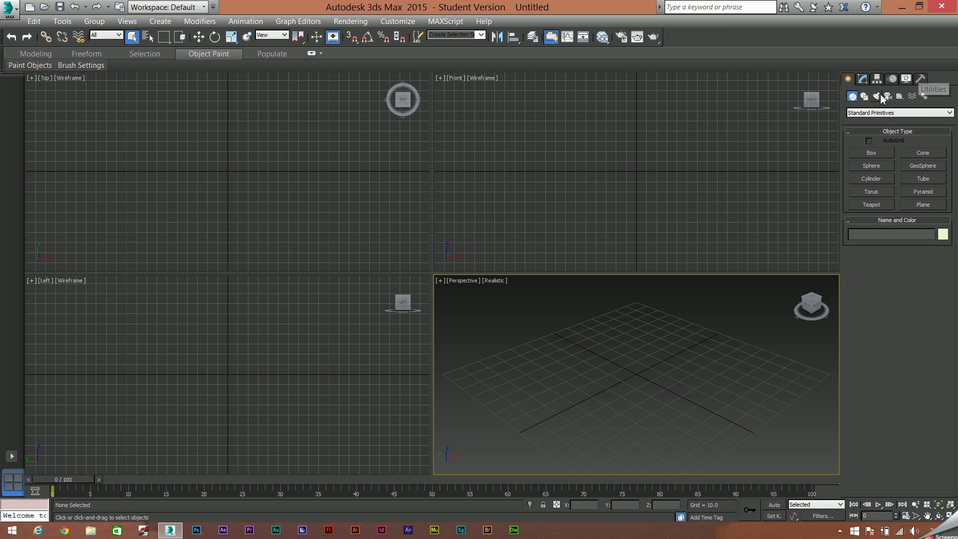
pyautogui.click(878, 79)
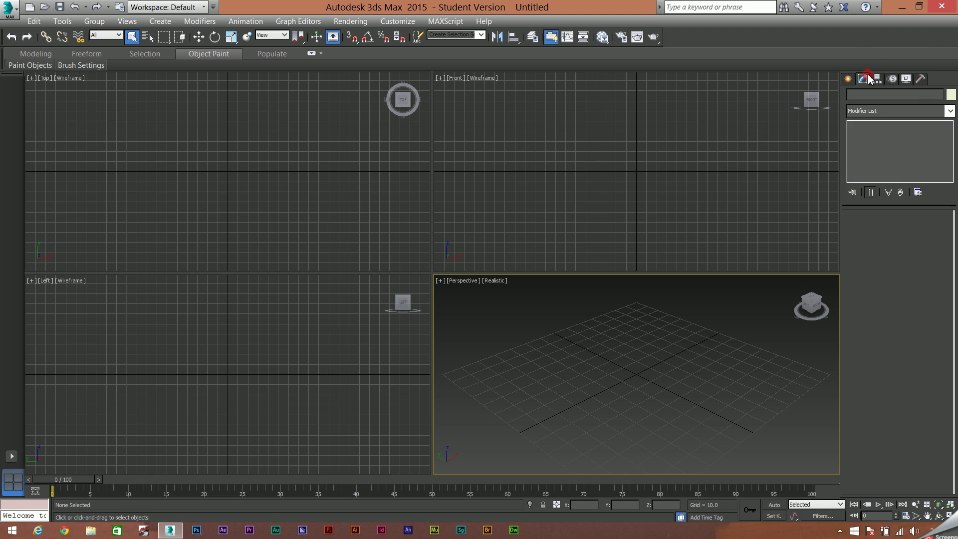
pyautogui.click(889, 81)
pyautogui.click(907, 79)
pyautogui.click(921, 79)
pyautogui.click(849, 79)
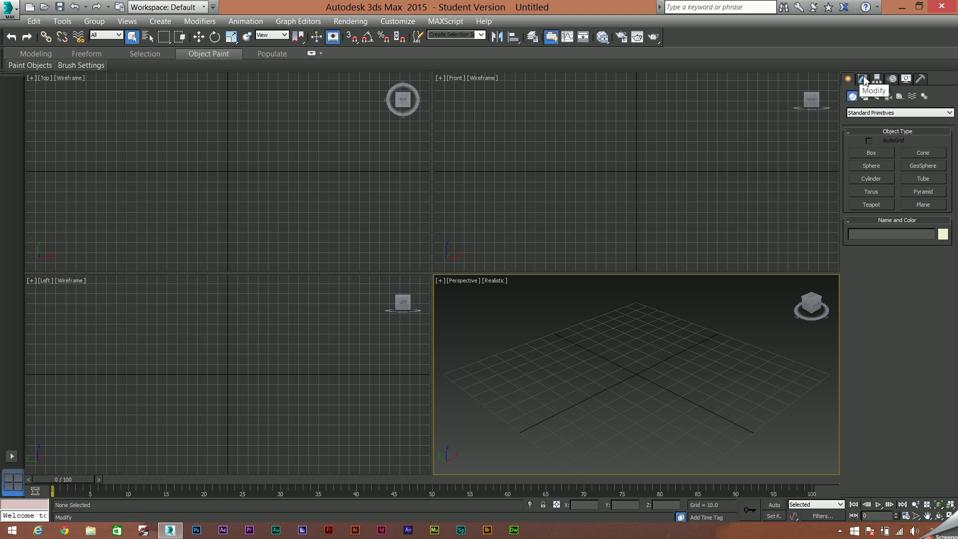
pyautogui.click(863, 80)
pyautogui.click(849, 79)
pyautogui.click(863, 80)
pyautogui.click(850, 79)
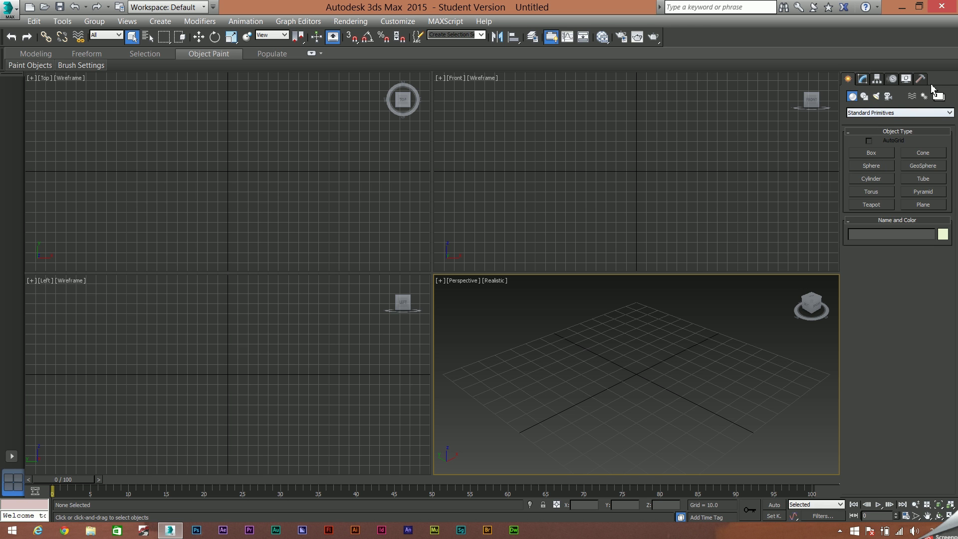
pyautogui.click(876, 79)
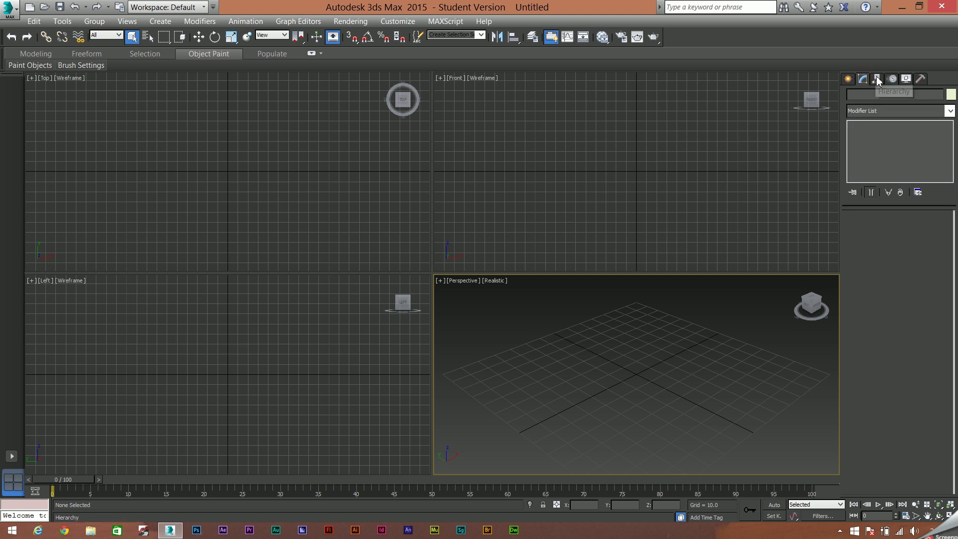
pyautogui.click(848, 79)
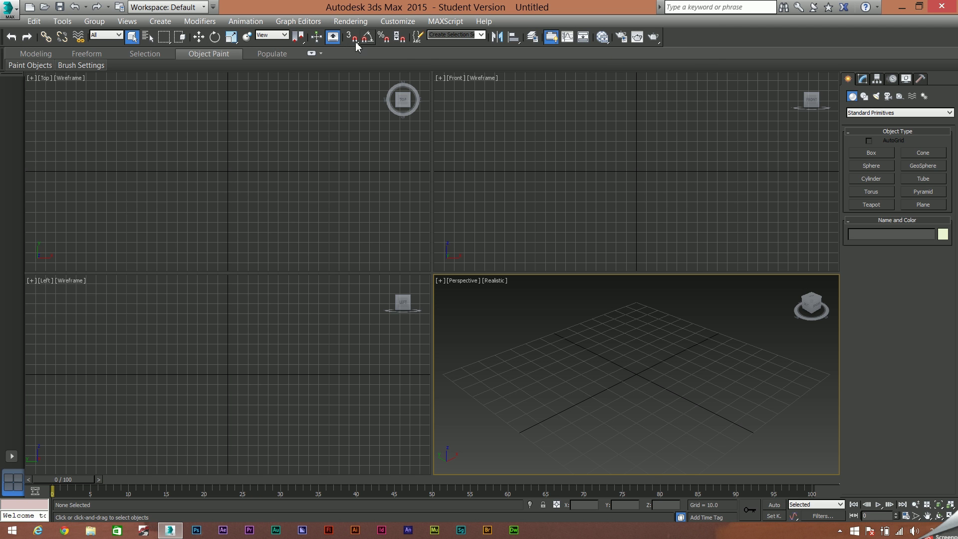
# Step: Switch the ribbon to the Modeling tab to show the polygon modeling tools
pyautogui.click(8, 56)
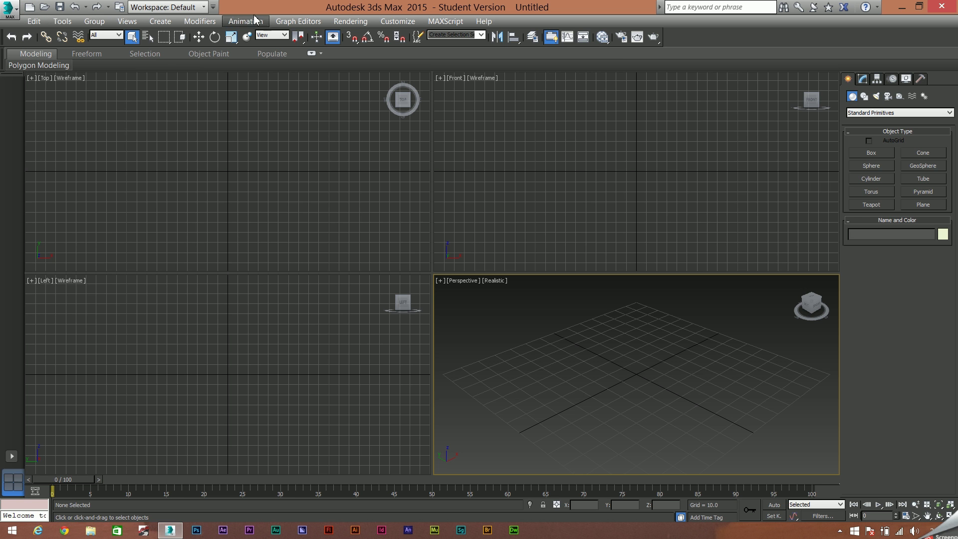
pyautogui.click(484, 21)
pyautogui.moveTo(449, 21)
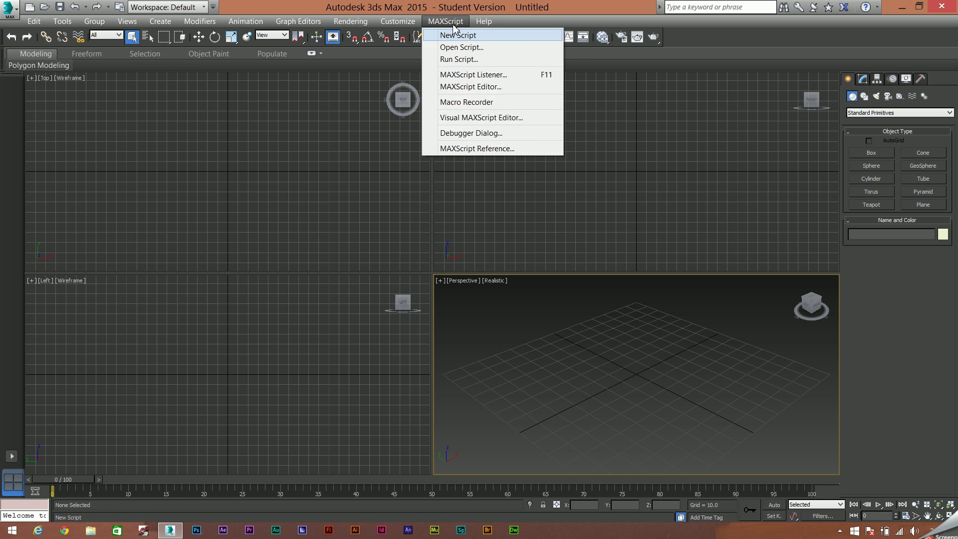
pyautogui.moveTo(247, 23)
pyautogui.moveTo(127, 21)
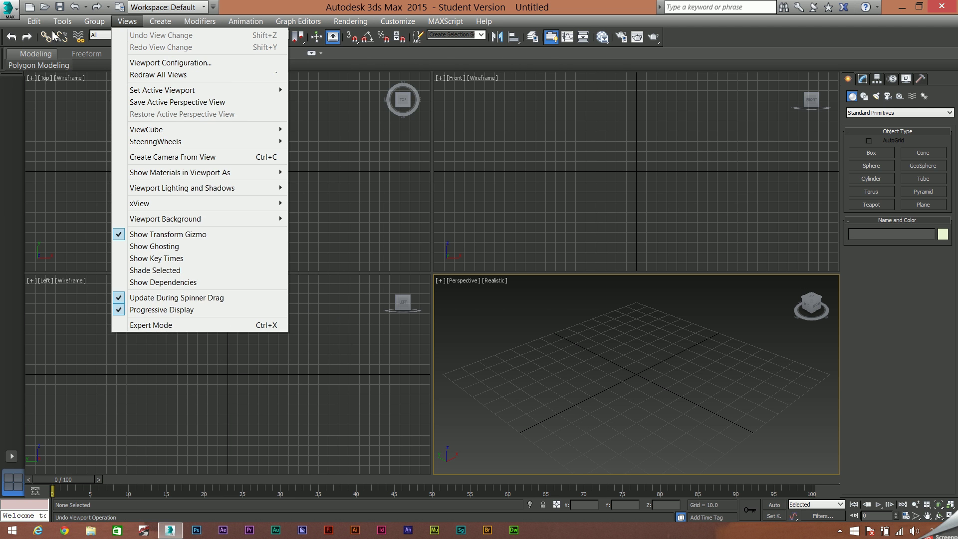
pyautogui.moveTo(298, 20)
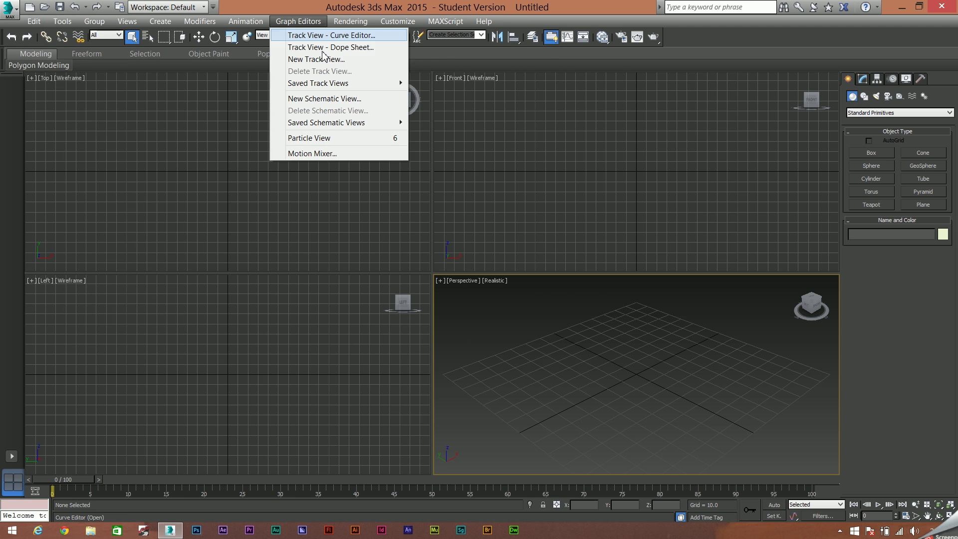
pyautogui.click(55, 495)
pyautogui.moveTo(55, 482); pyautogui.dragTo(44, 519)
pyautogui.moveTo(55, 481)
pyautogui.mouseDown()
pyautogui.moveTo(828, 483)
pyautogui.moveTo(60, 480)
pyautogui.mouseUp()
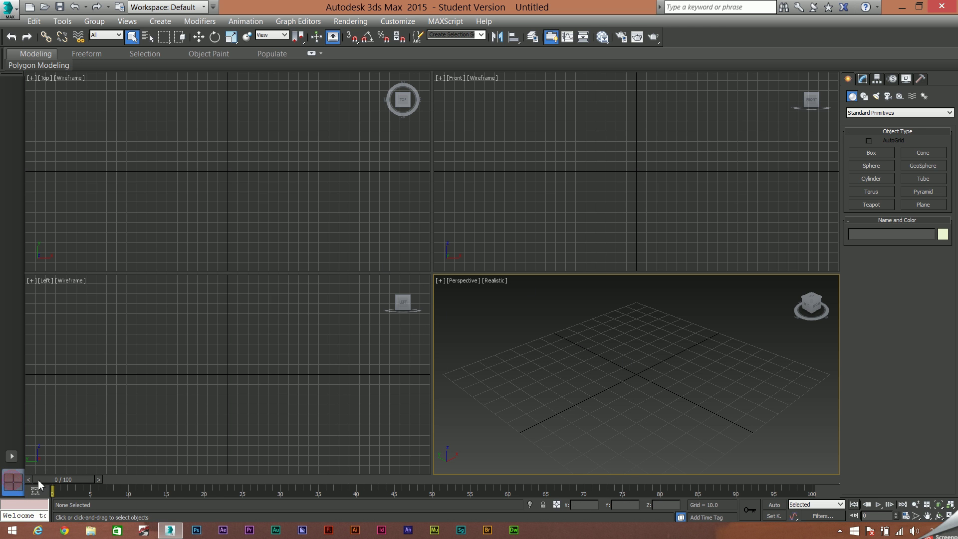
pyautogui.rightClick(15, 484)
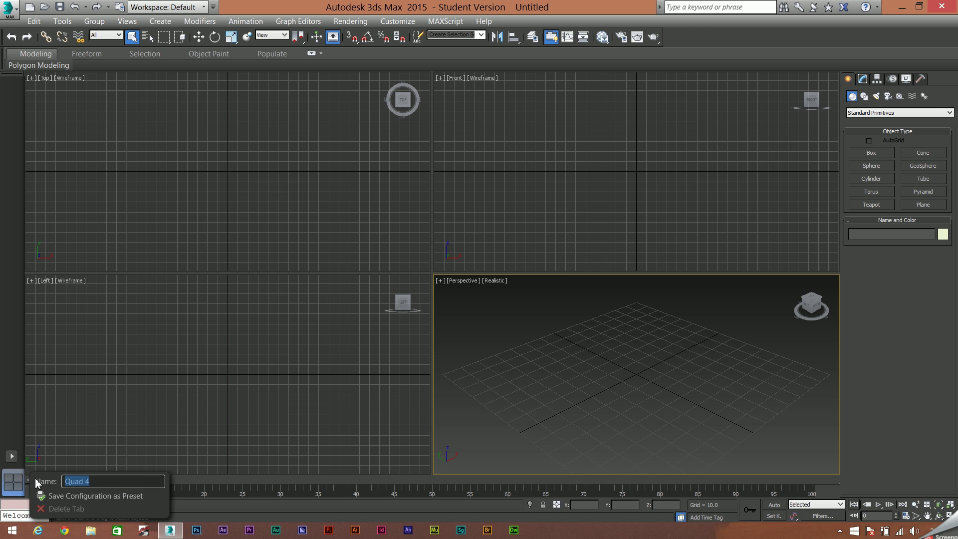
pyautogui.click(11, 458)
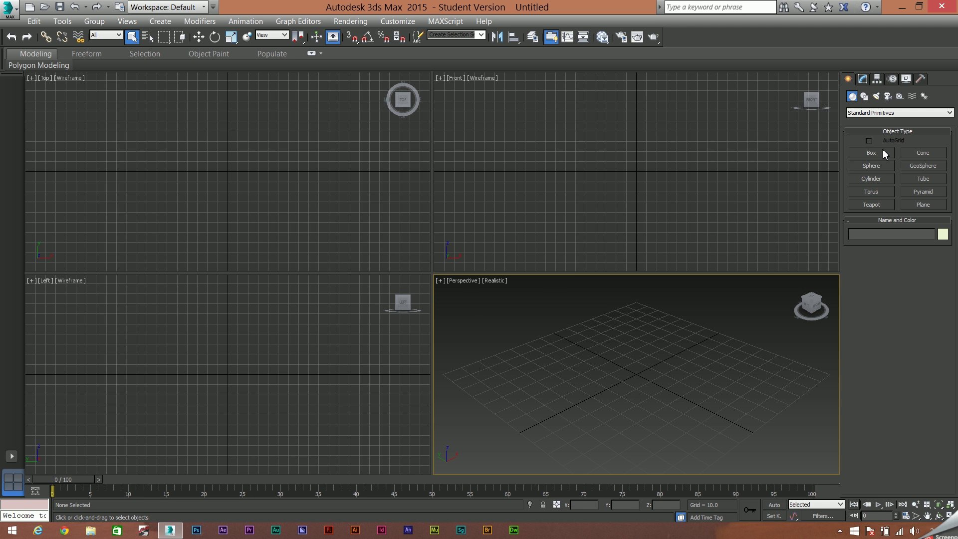
# Step: Drag out Box001 on the Perspective grid and toggle the view maximized and back
pyautogui.click(871, 153)
pyautogui.moveTo(657, 370); pyautogui.dragTo(608, 374)
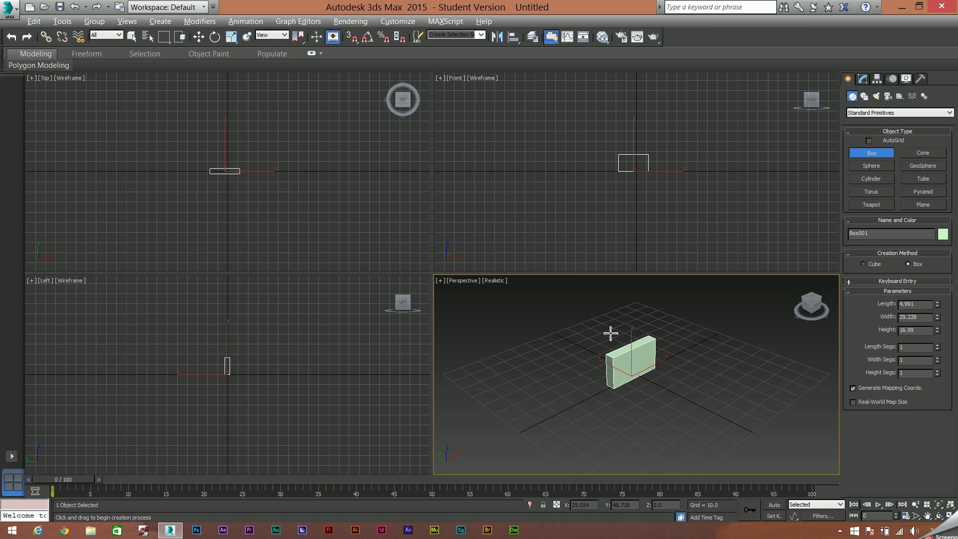
pyautogui.hotkey('alt', 'w')
pyautogui.hotkey('alt', 'w')
pyautogui.hotkey('alt', 'w')
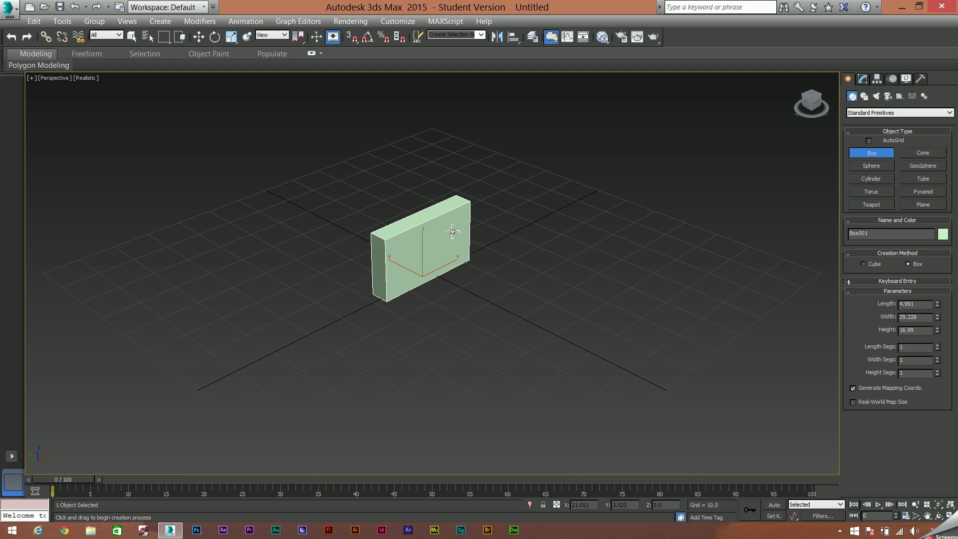
pyautogui.hotkey('alt', 'w')
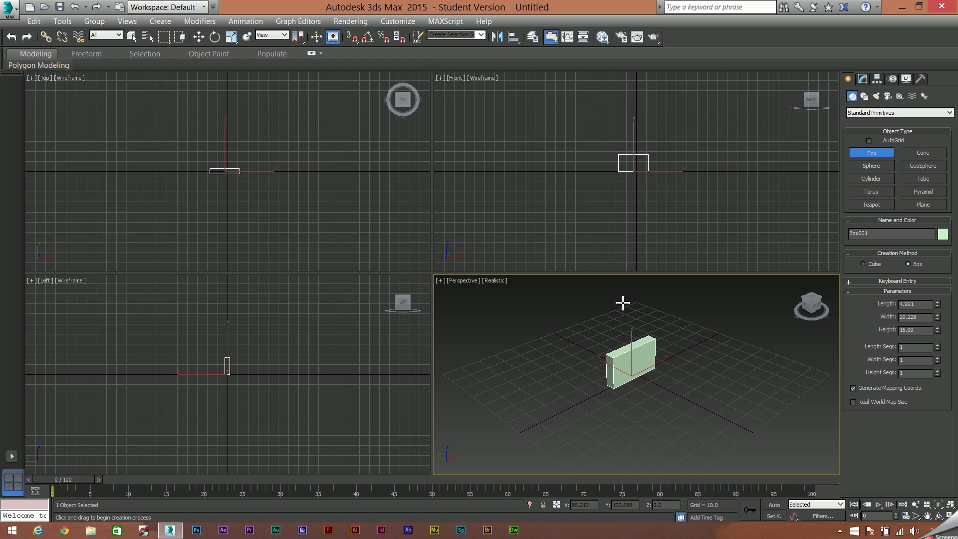
# Step: Activate the Front, Top and Left viewports in turn, briefly maximizing Top with Alt+W
pyautogui.click(611, 222)
pyautogui.click(330, 142)
pyautogui.click(319, 366)
pyautogui.press('alt')
pyautogui.click(485, 178)
pyautogui.click(342, 169)
pyautogui.hotkey('alt', 'w')
pyautogui.hotkey('alt', 'w')
pyautogui.click(516, 160)
pyautogui.hotkey('alt', 'w')
pyautogui.hotkey('alt', 'w')
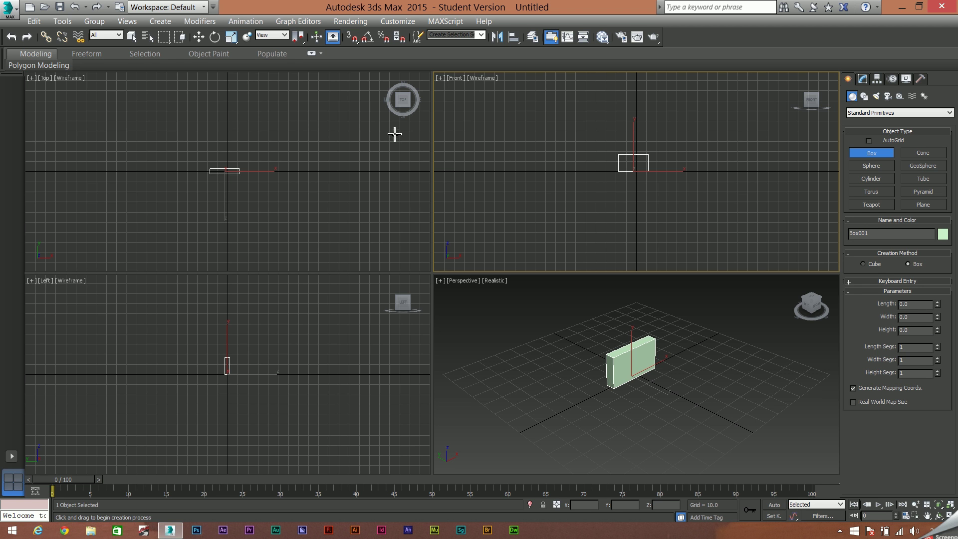
pyautogui.moveTo(66, 480)
pyautogui.mouseDown()
pyautogui.moveTo(770, 481)
pyautogui.moveTo(70, 481)
pyautogui.mouseUp()
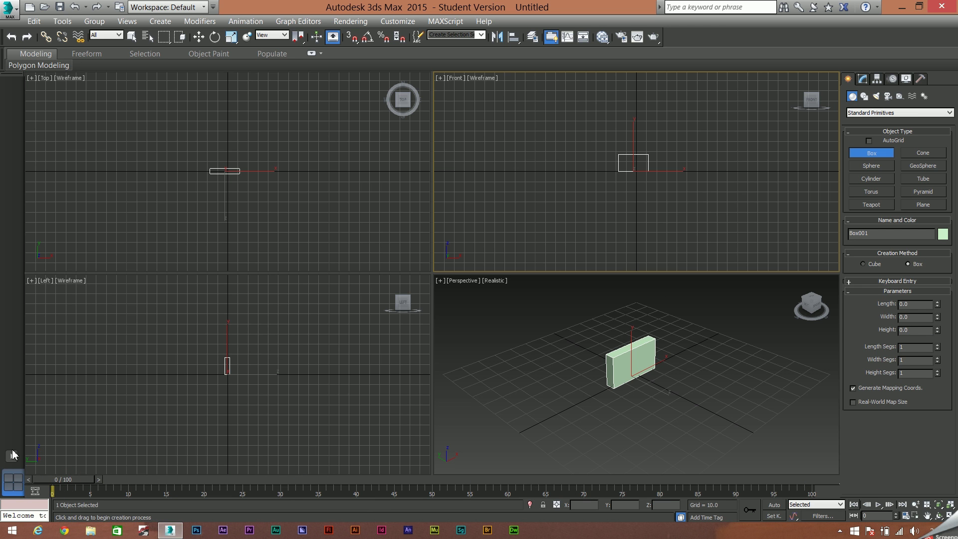